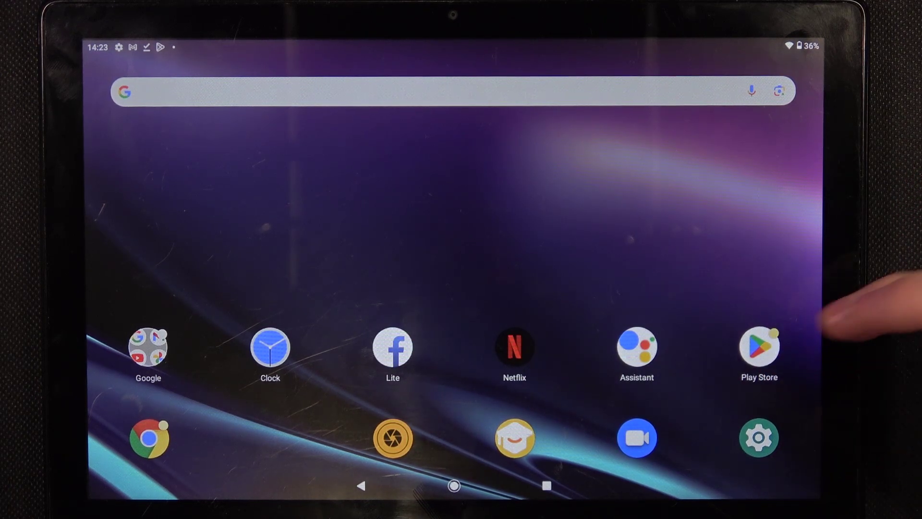
Step: Launch Google Play from its icon on the Android home screen
left_click(760, 348)
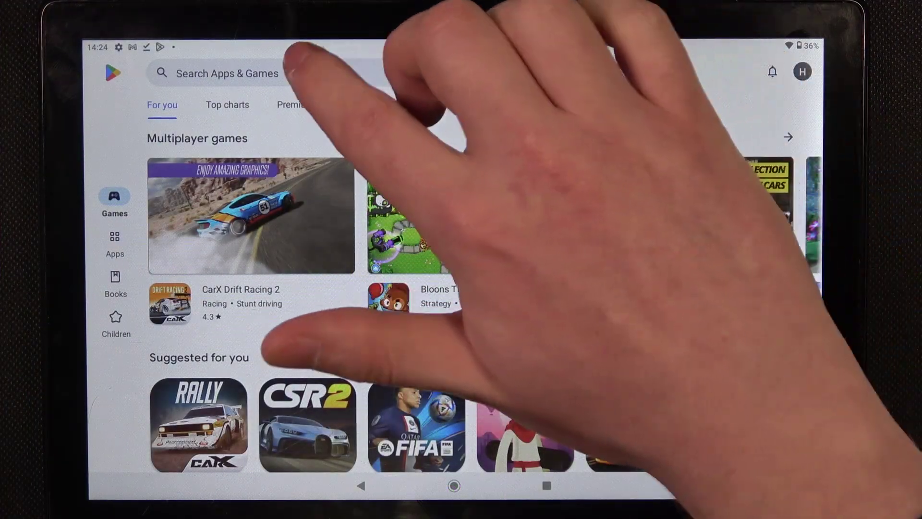
left_click(281, 73)
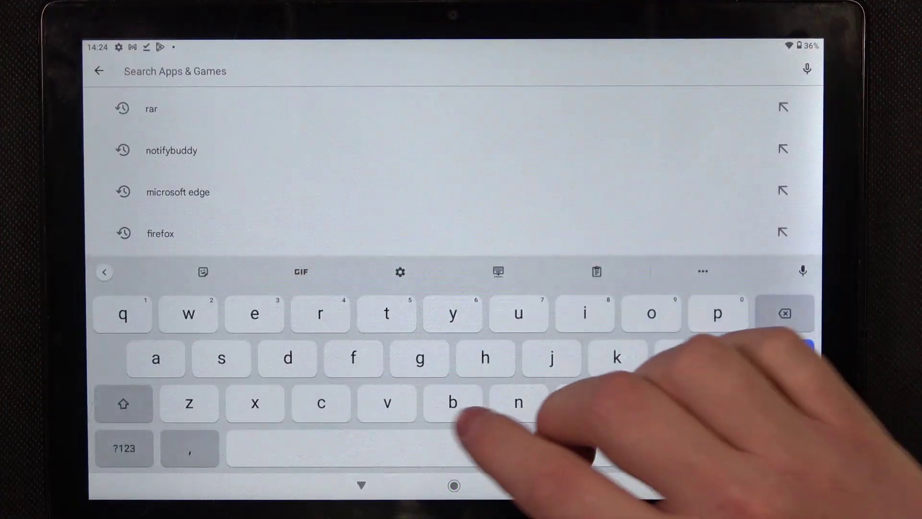
type("cal")
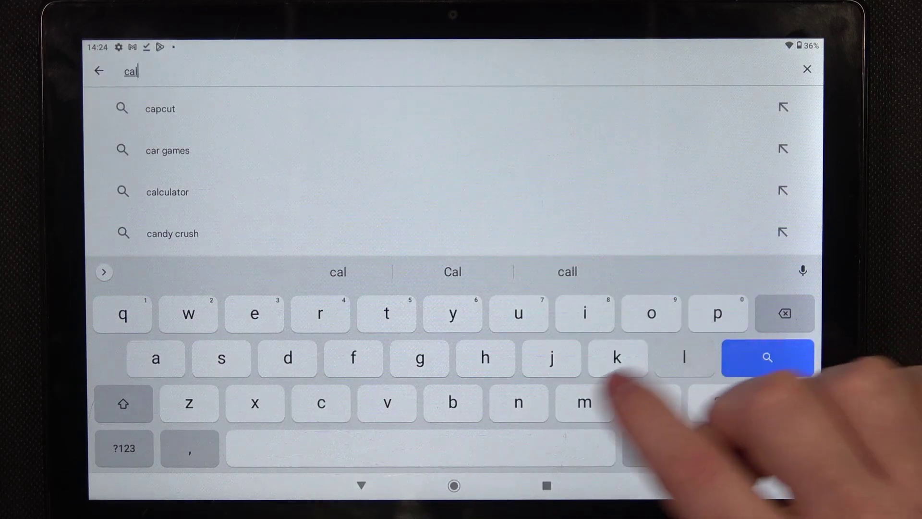
type("l")
left_click(169, 108)
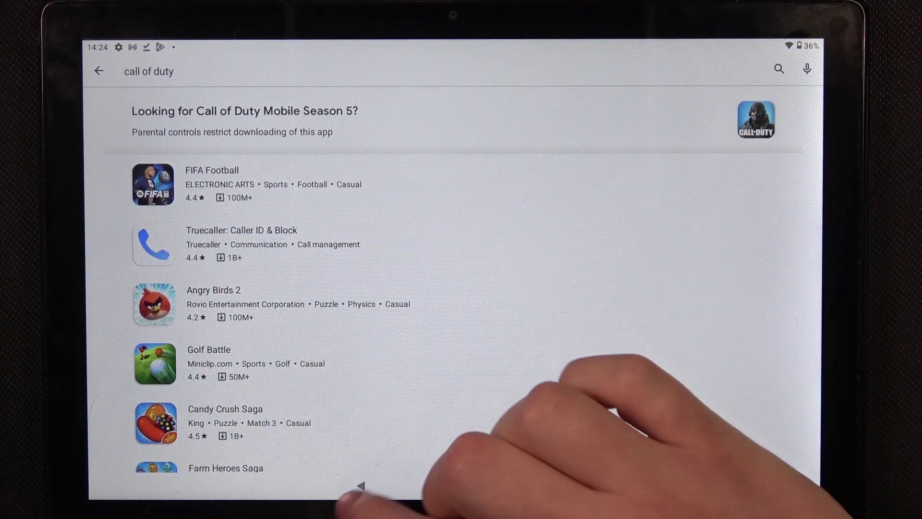
left_click(350, 468)
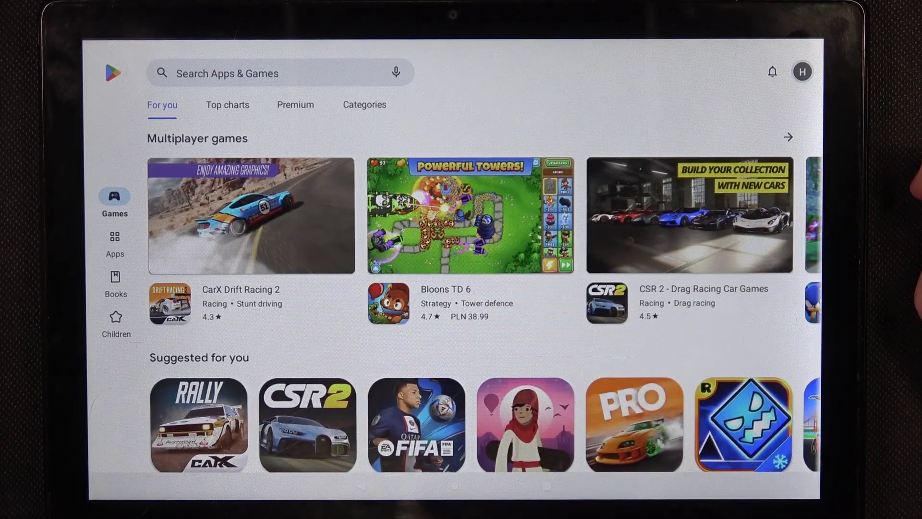
Step: Go through the account menu, Settings and Family to reach Parental controls
left_click(802, 71)
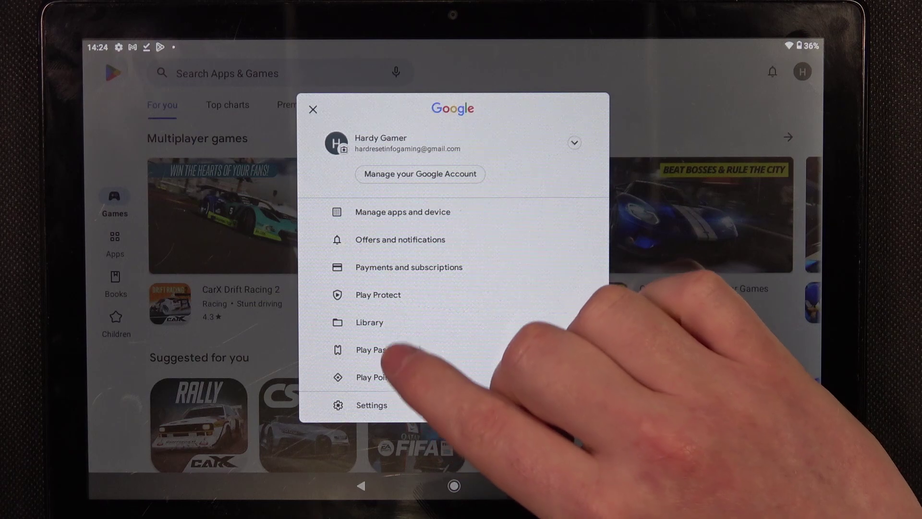
left_click(371, 406)
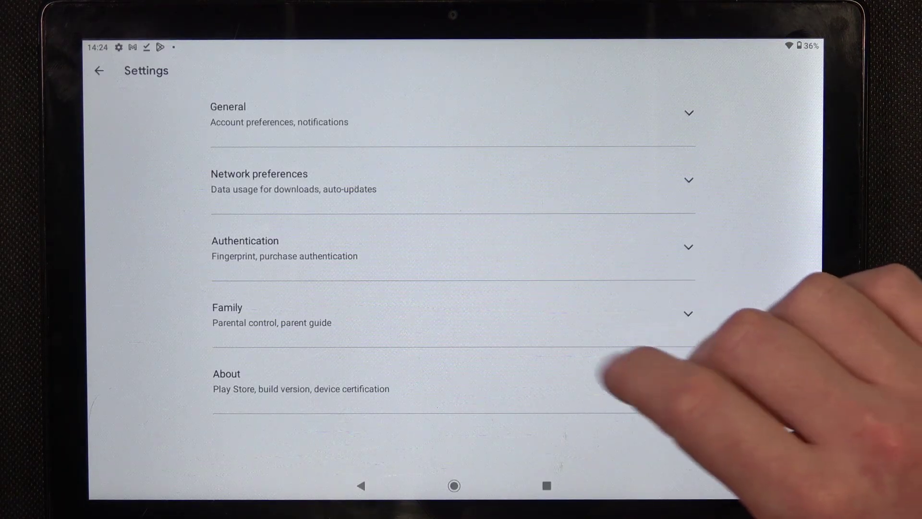
left_click(539, 314)
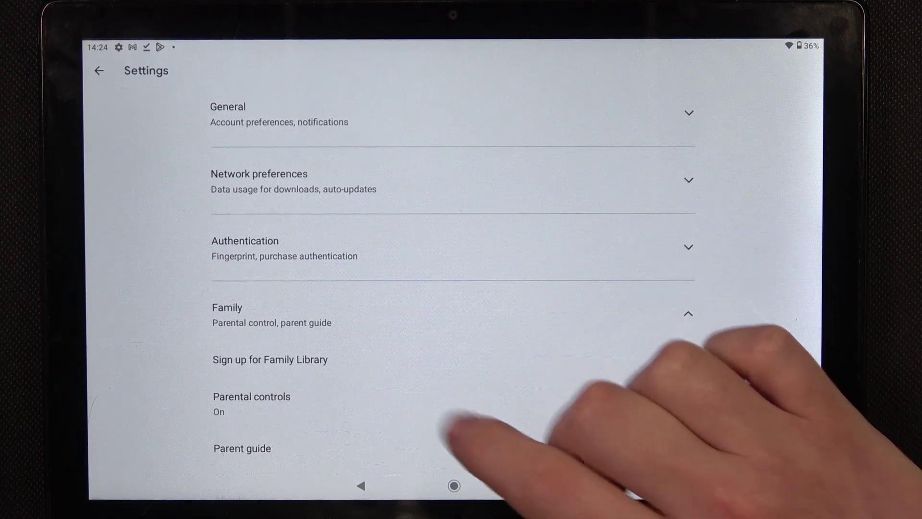
left_click(461, 432)
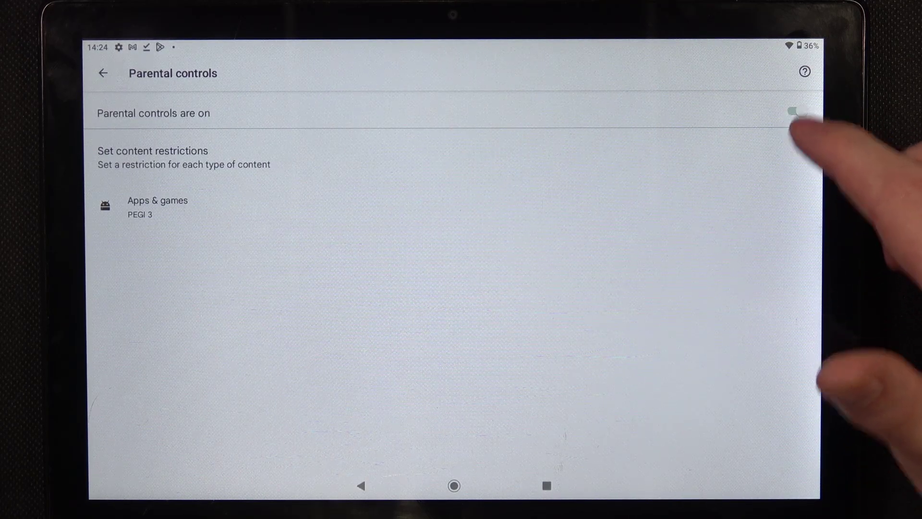
Step: Unlock Apps & games with the four-digit content PIN and save the limit at PEGI 18
left_click(617, 206)
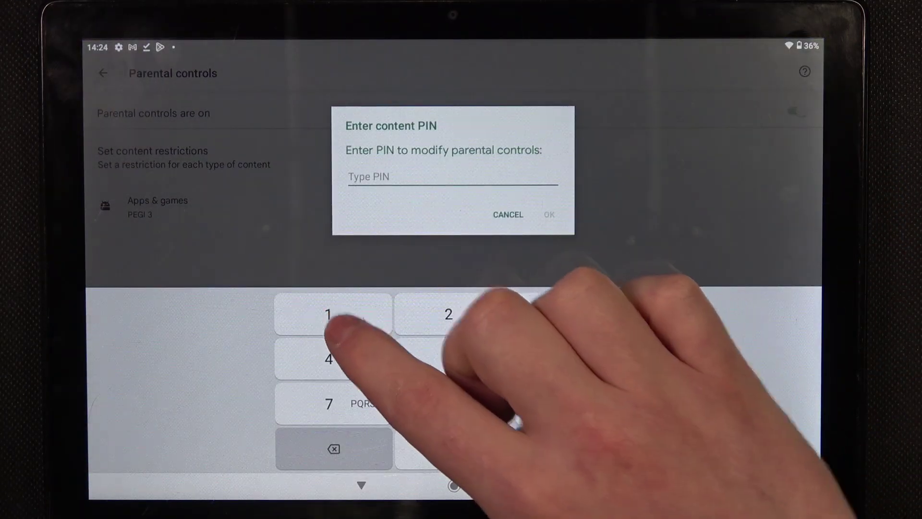
left_click(329, 315)
left_click(448, 315)
left_click(569, 315)
left_click(328, 359)
left_click(549, 214)
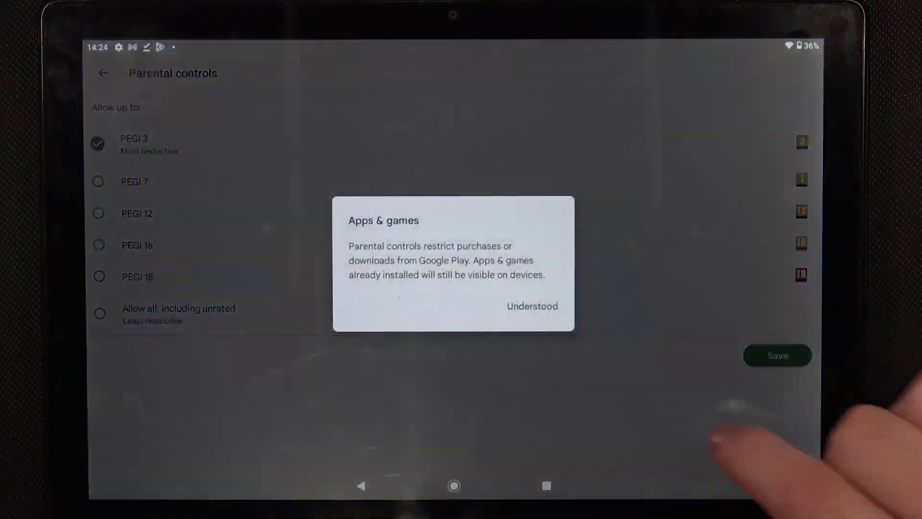
left_click(532, 305)
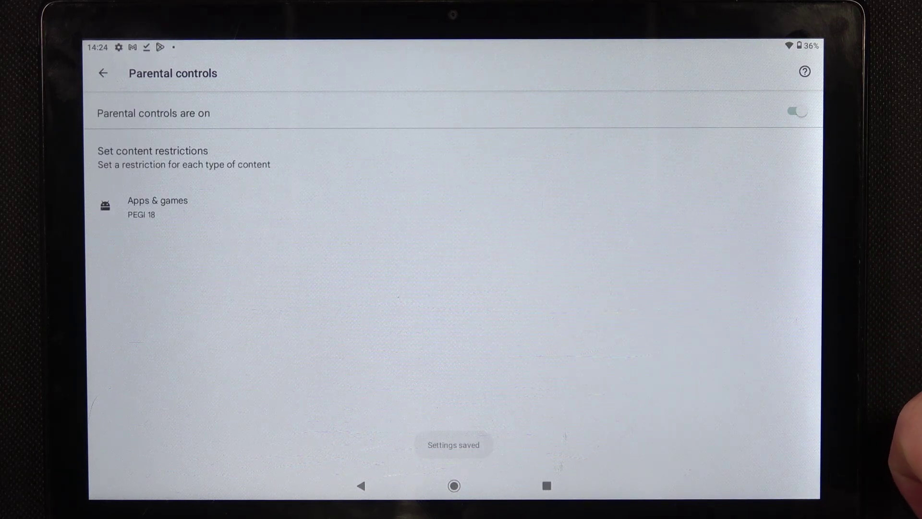
left_click(453, 485)
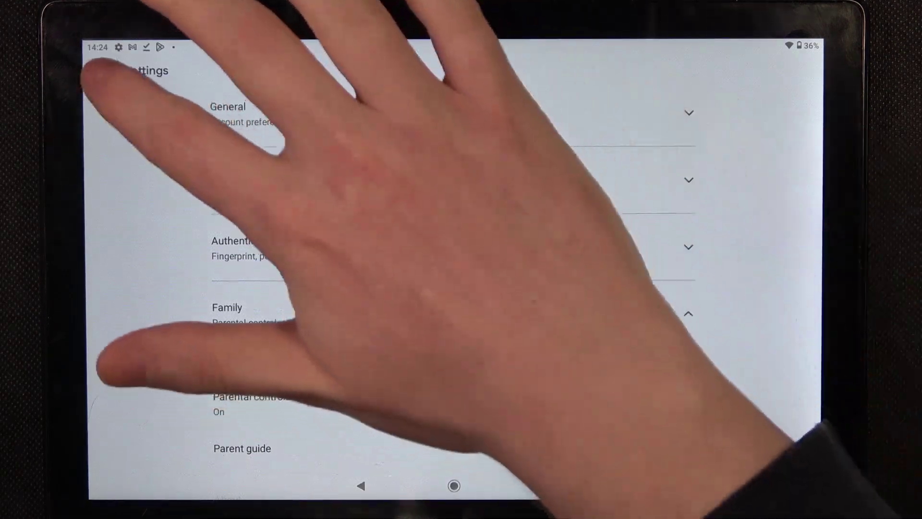
Step: Re-run the 'call of duty' search to confirm Call of Duty Mobile is installable, then return home
left_click(101, 72)
left_click(238, 73)
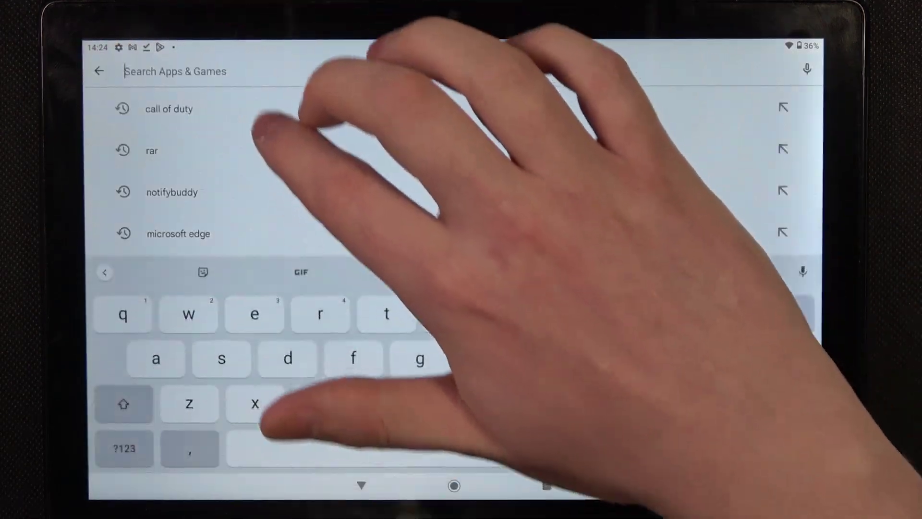
left_click(154, 132)
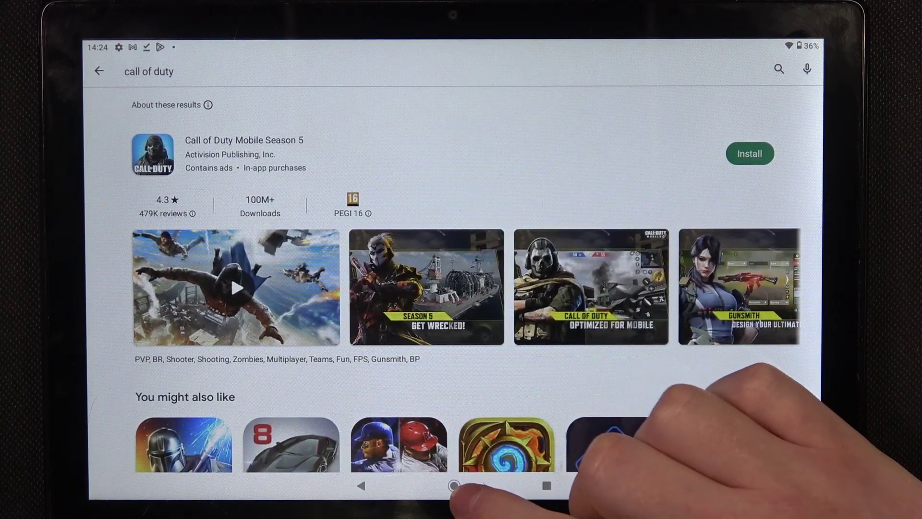
left_click(453, 486)
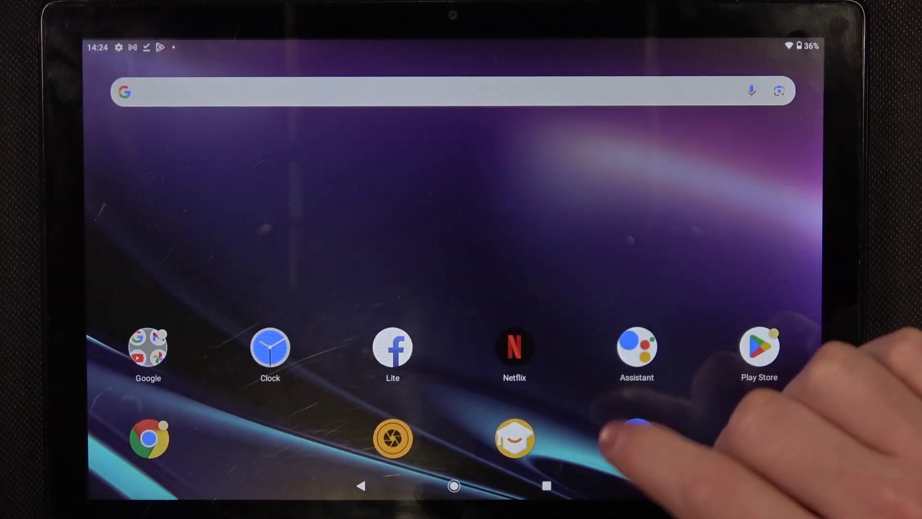